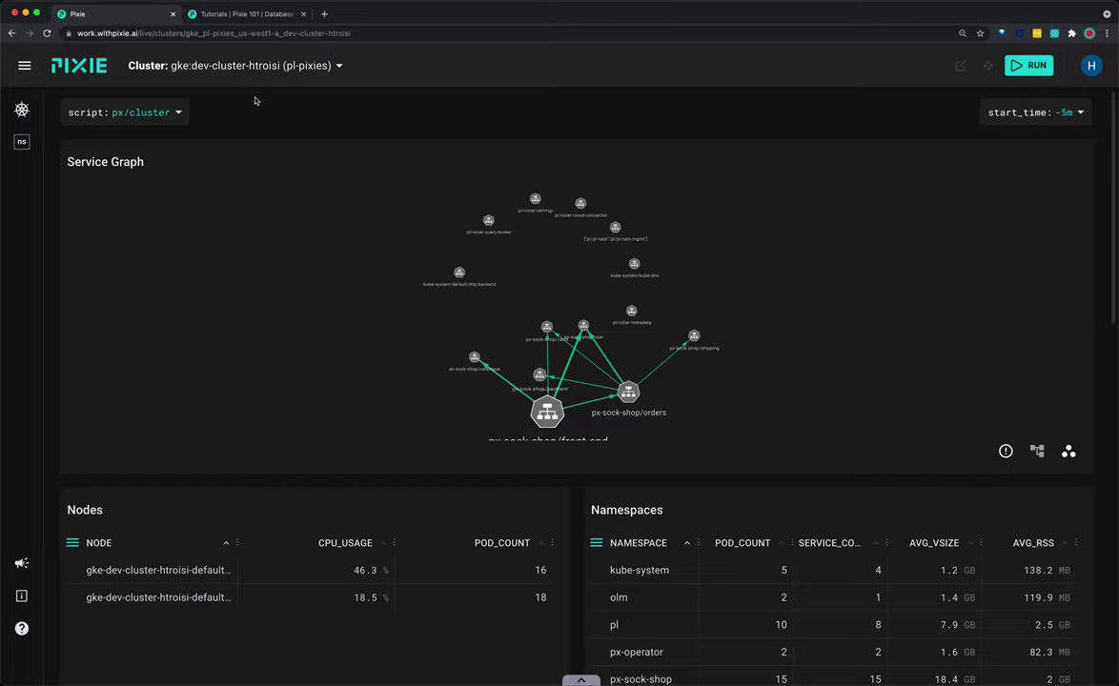
# Filter the script list for 'mysql' and load the px/mysql_stats live view
pyautogui.click(339, 66)
pyautogui.click(339, 65)
pyautogui.click(167, 111)
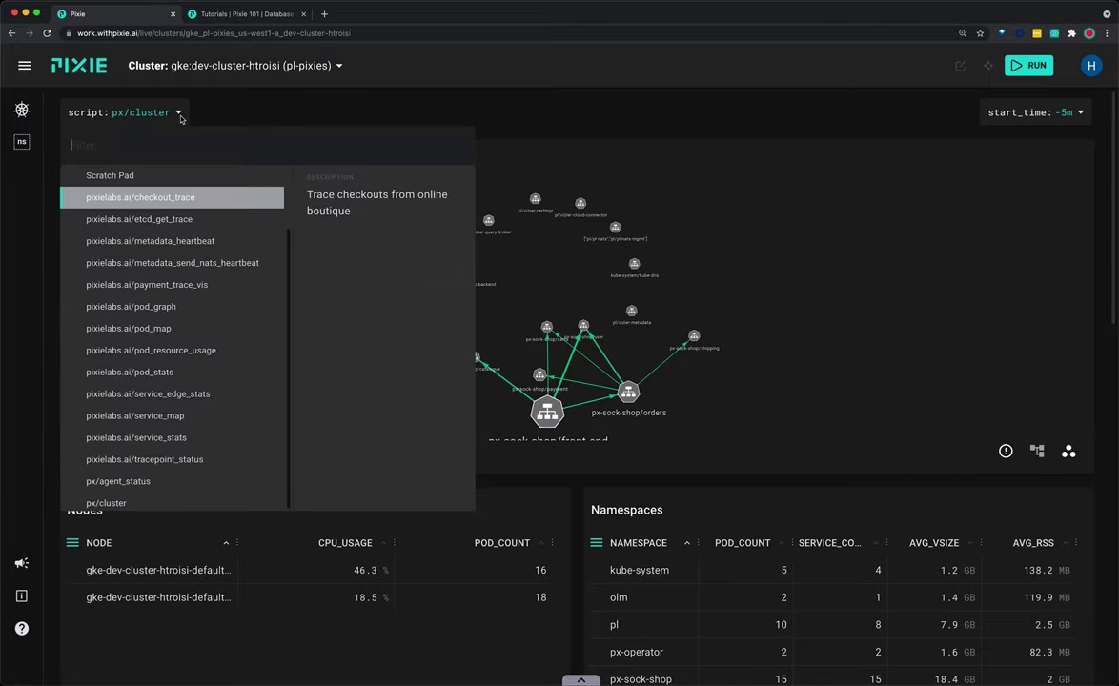
pyautogui.write('mysql')
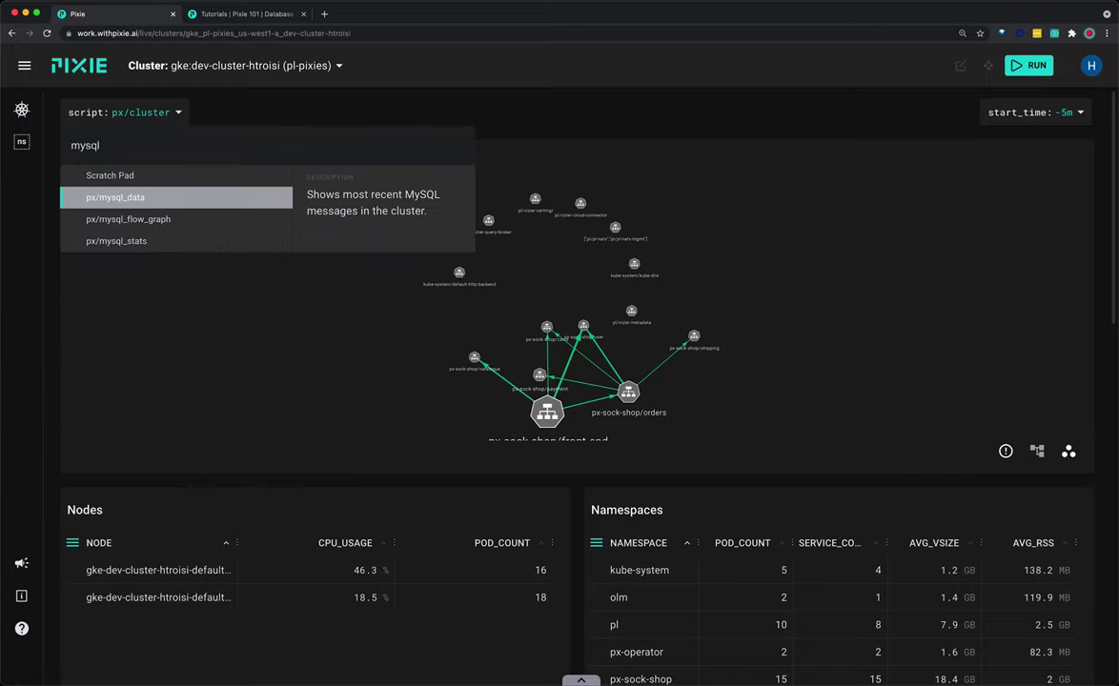
pyautogui.click(149, 242)
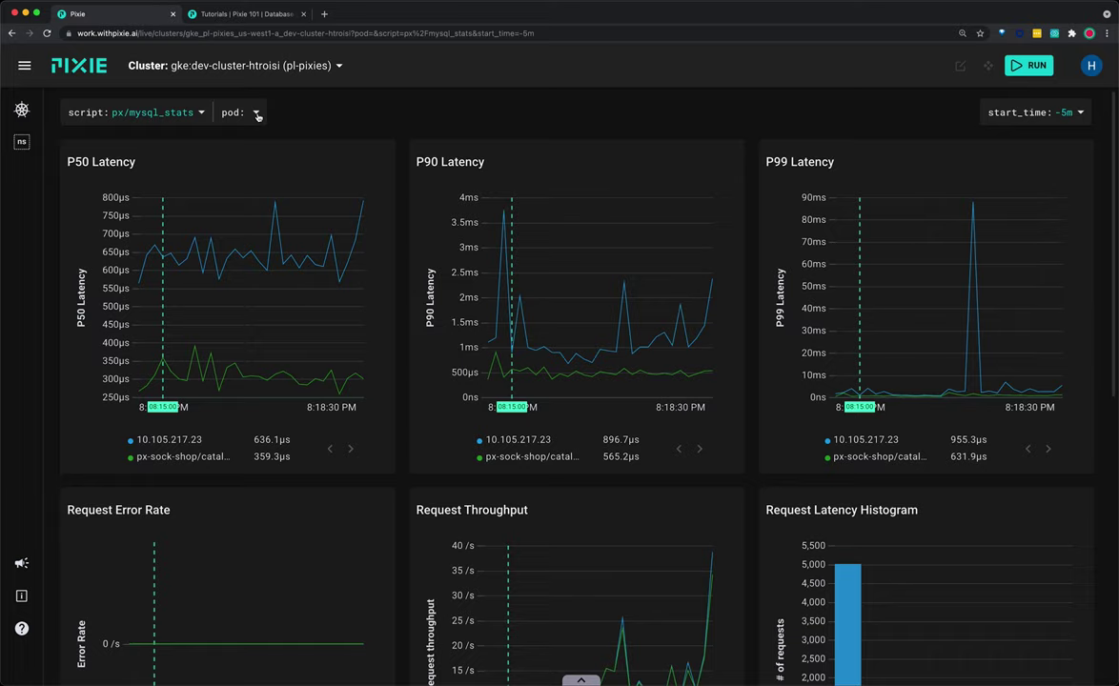
pyautogui.click(256, 114)
pyautogui.write('px-sock-sho')
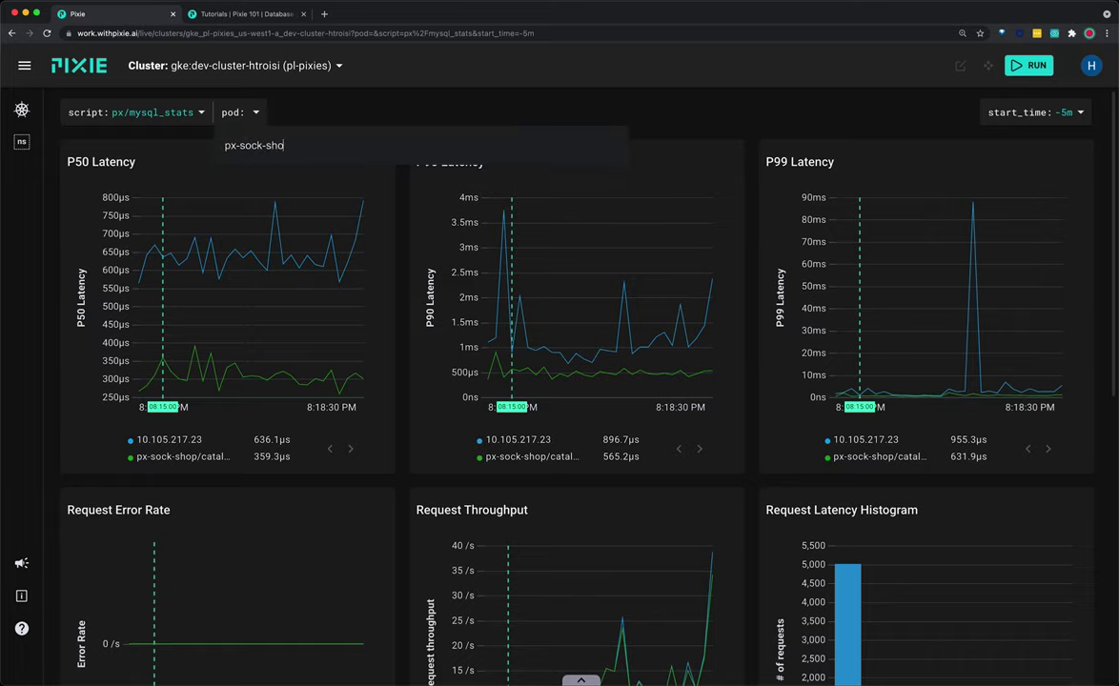
pyautogui.write('p/catalogue')
pyautogui.press('Return')
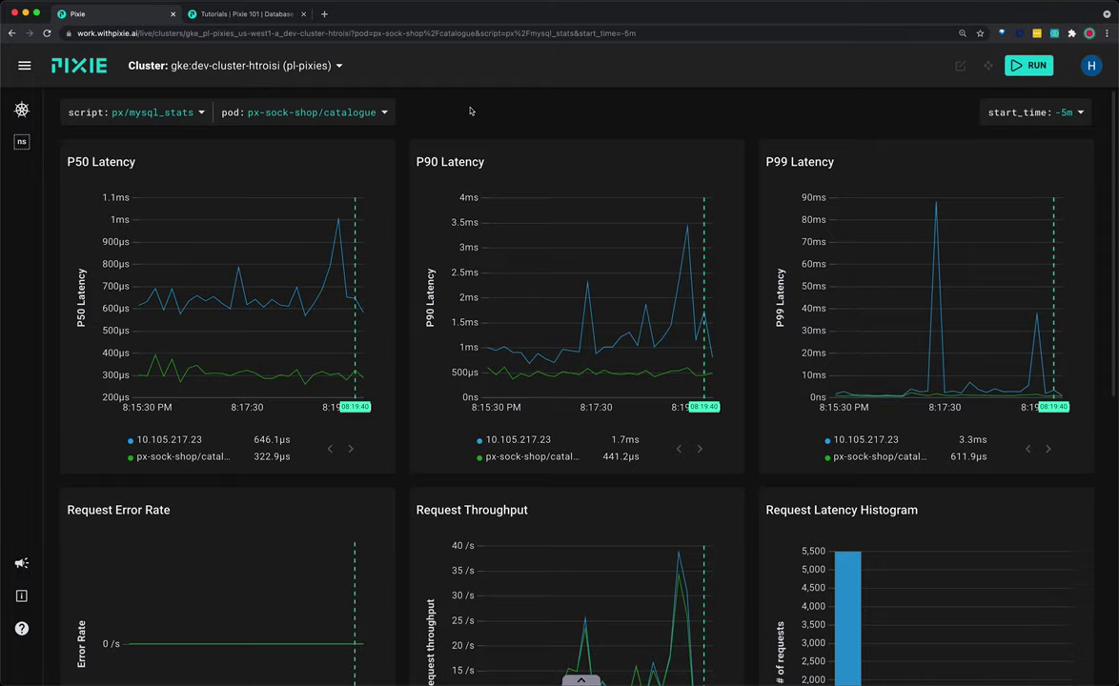
pyautogui.click(382, 112)
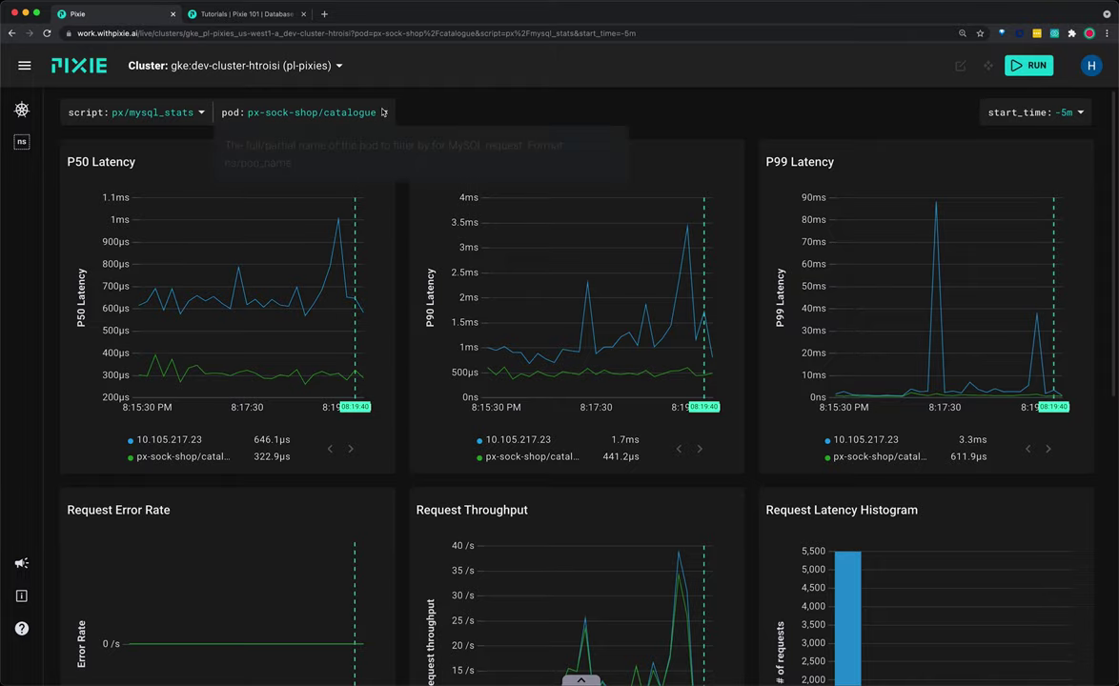
pyautogui.press('Return')
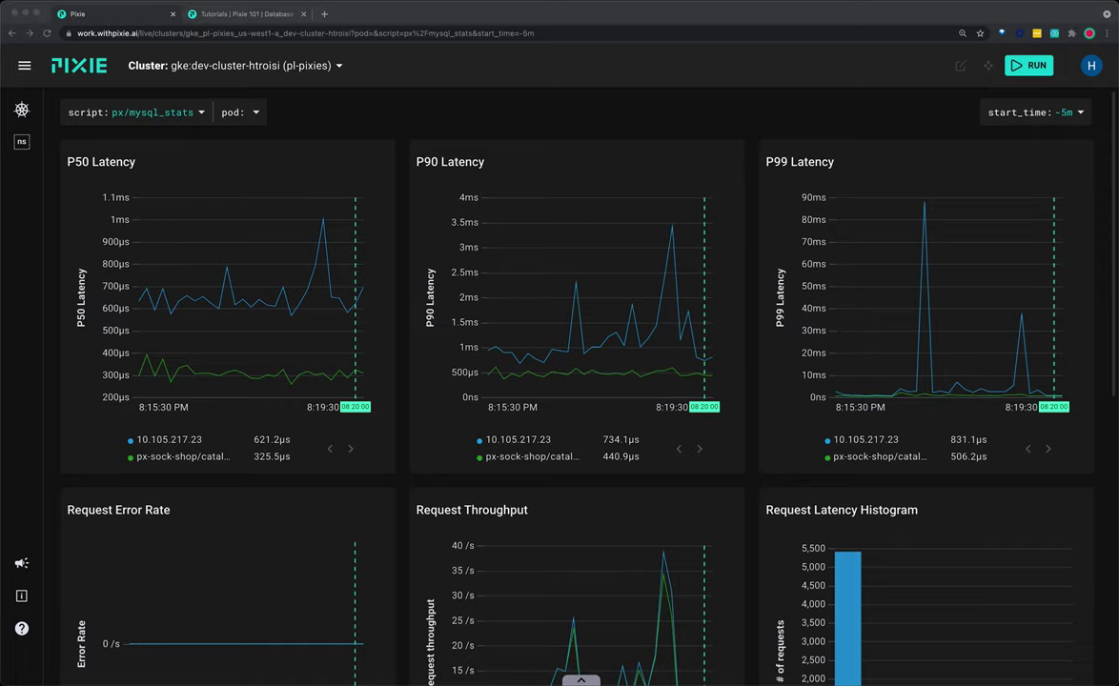
# In the Database Query Profiling tutorial, highlight the two example SQL queries and the normalized query example
pyautogui.click(279, 23)
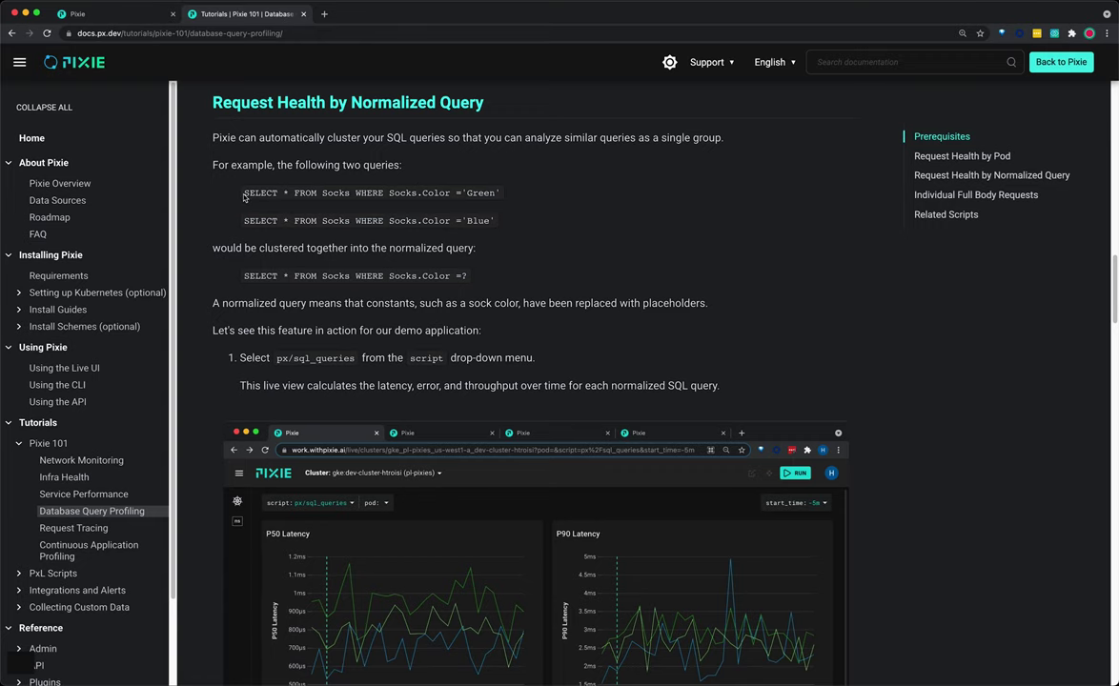
pyautogui.moveTo(228, 183); pyautogui.dragTo(485, 235)
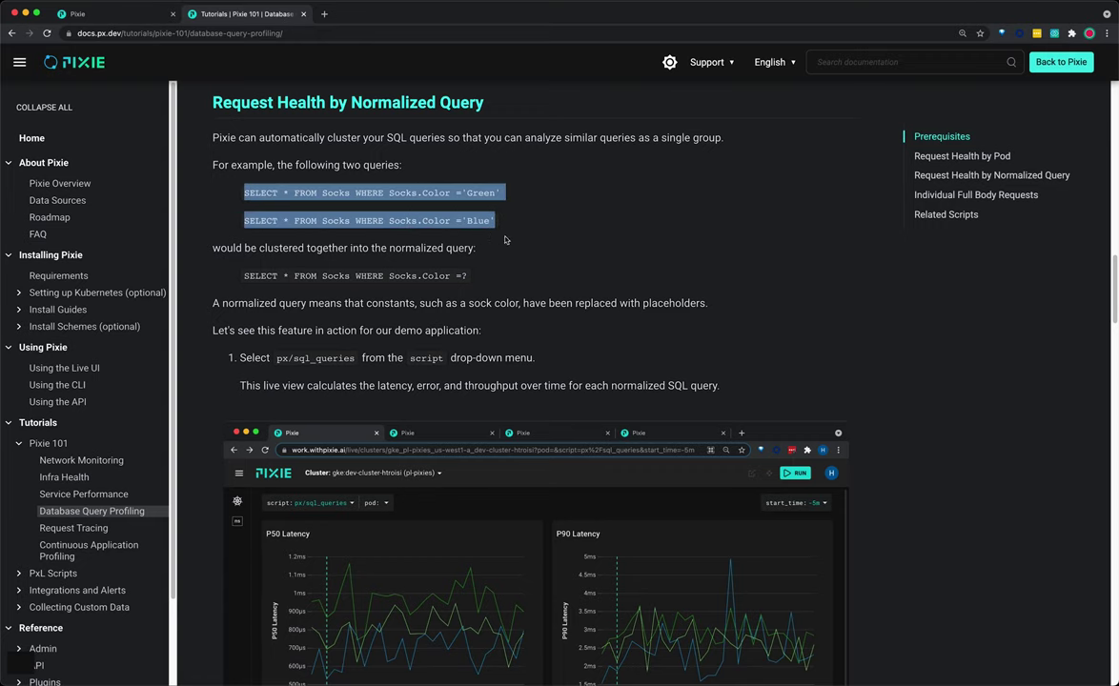
pyautogui.click(480, 233)
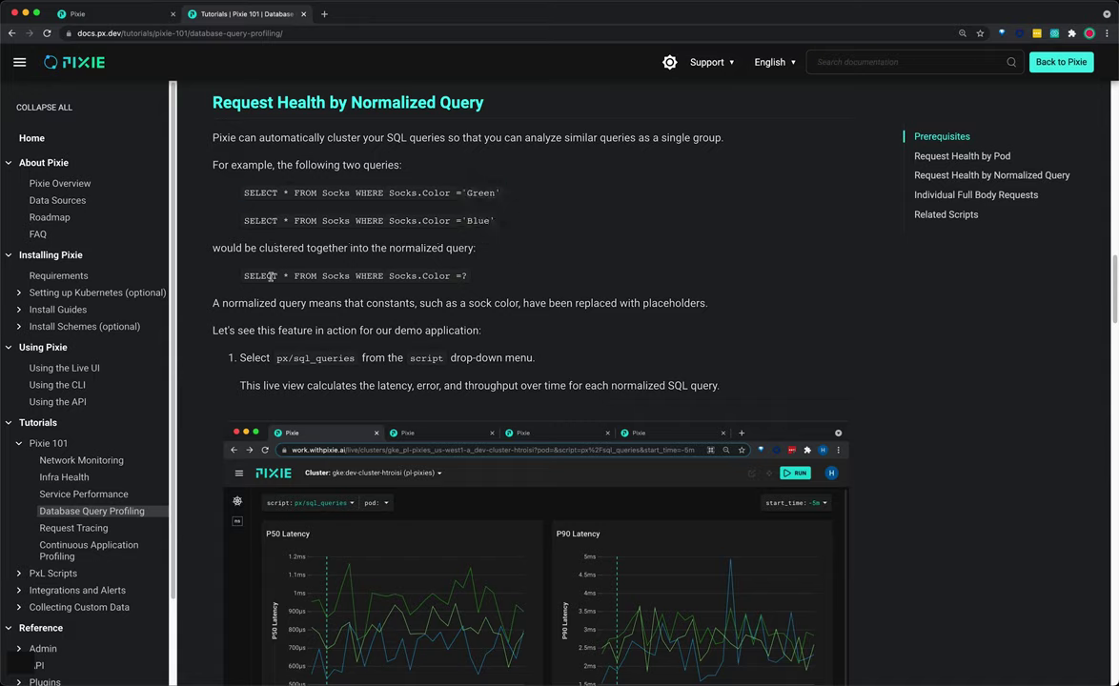
pyautogui.moveTo(242, 276); pyautogui.dragTo(487, 278)
pyautogui.click(505, 284)
# Back in Pixie, load px/sql_queries using a 'sql_quer' filter and scroll down to its Summary table
pyautogui.click(148, 14)
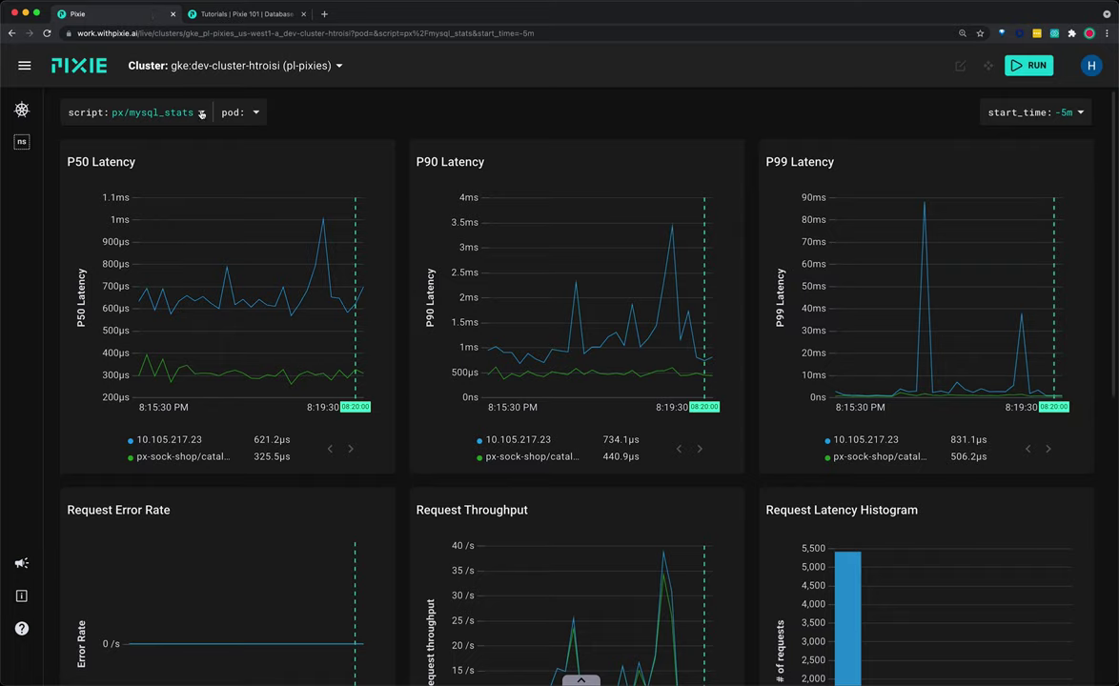
pyautogui.click(201, 112)
pyautogui.write('sql')
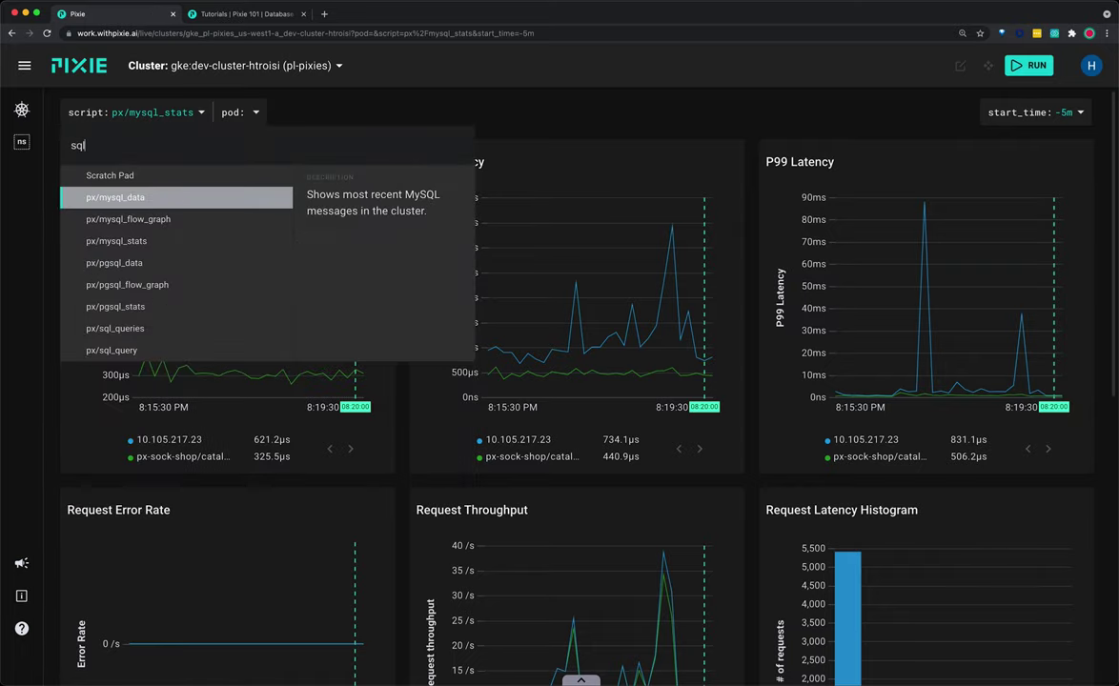
pyautogui.write('_quer')
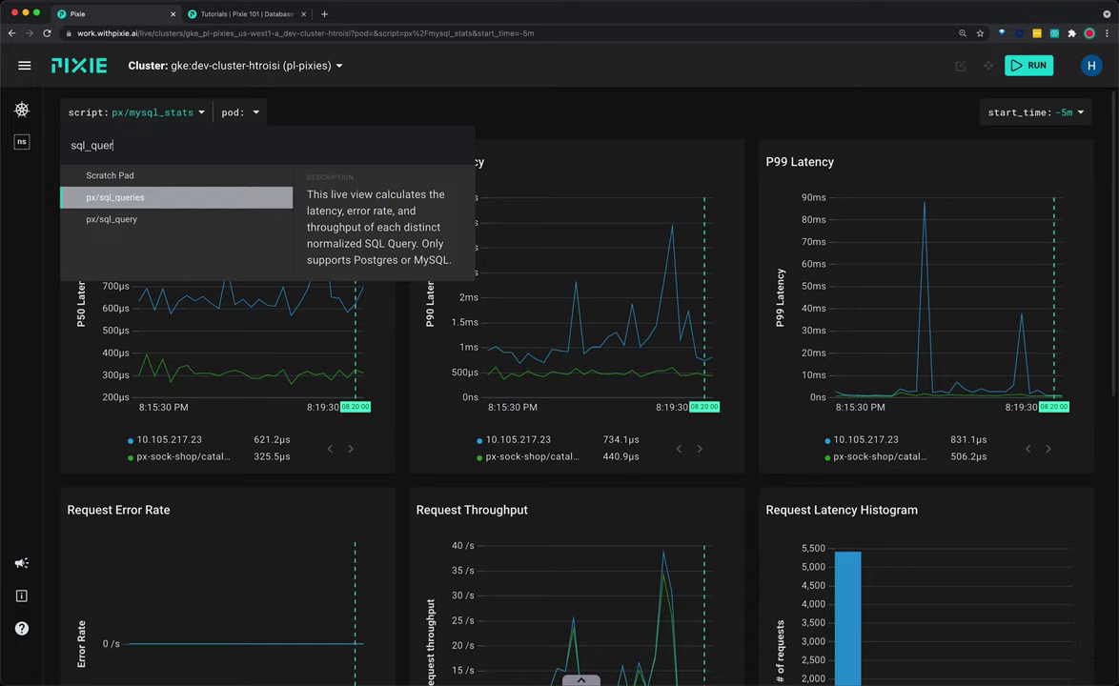
pyautogui.click(169, 197)
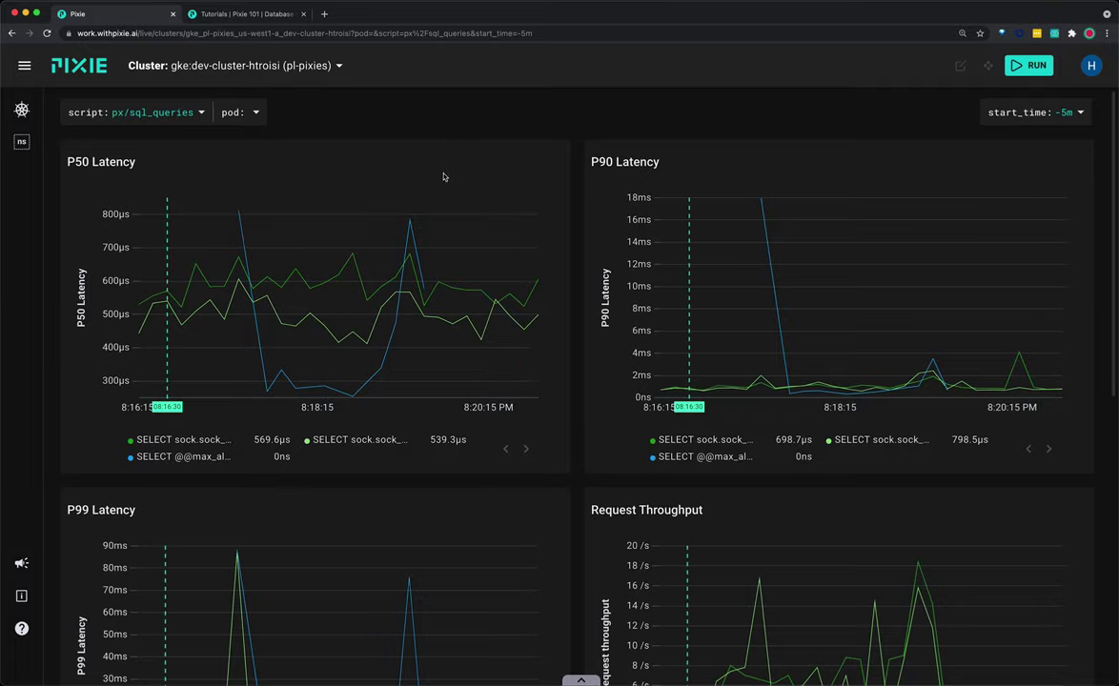
pyautogui.scroll(-8, 593, 423)
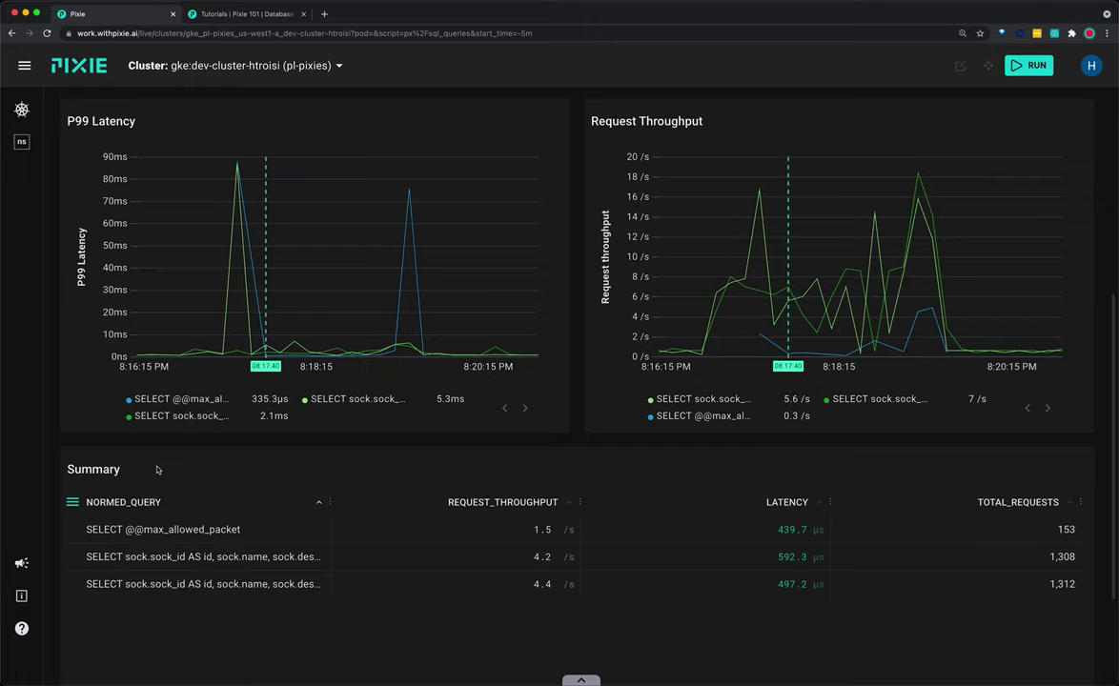
pyautogui.scroll(-1, 158, 468)
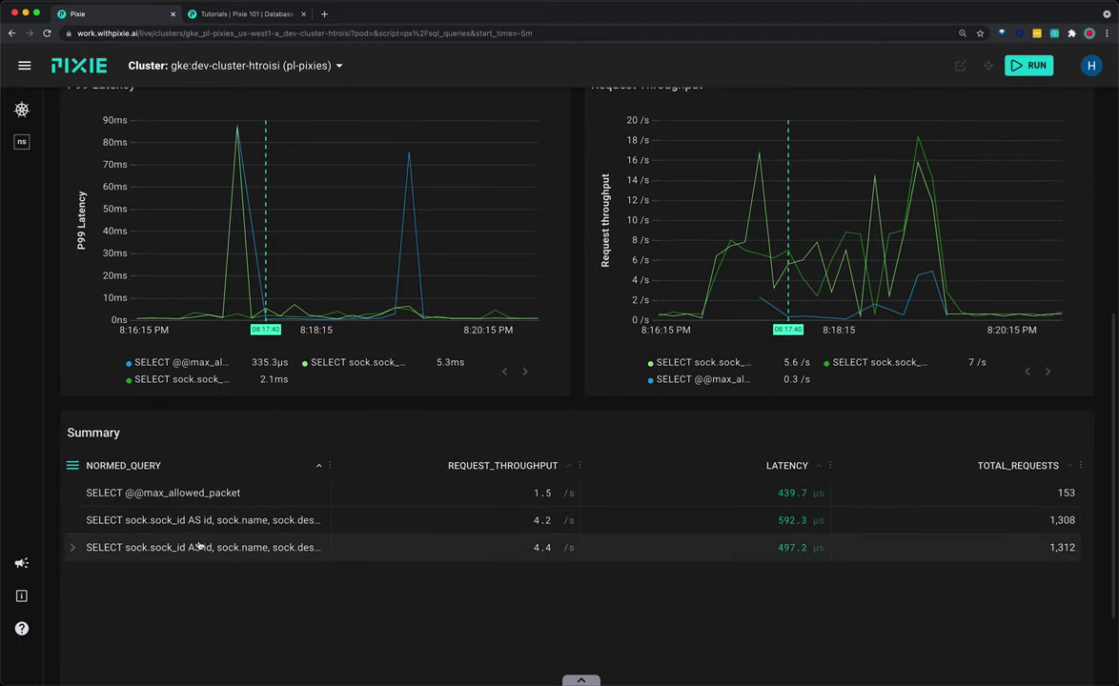
# Inspect the third normalized query's full details, noting its ? parameter placeholder, then close them
pyautogui.click(371, 551)
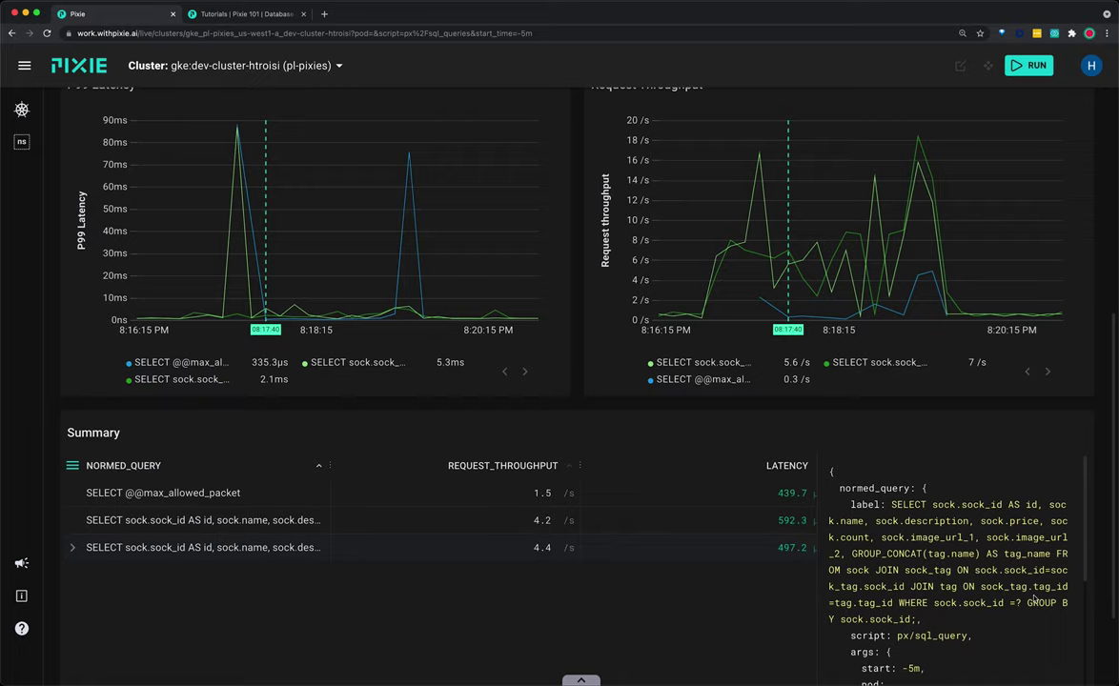
pyautogui.moveTo(1023, 605); pyautogui.dragTo(1016, 604)
pyautogui.click(619, 554)
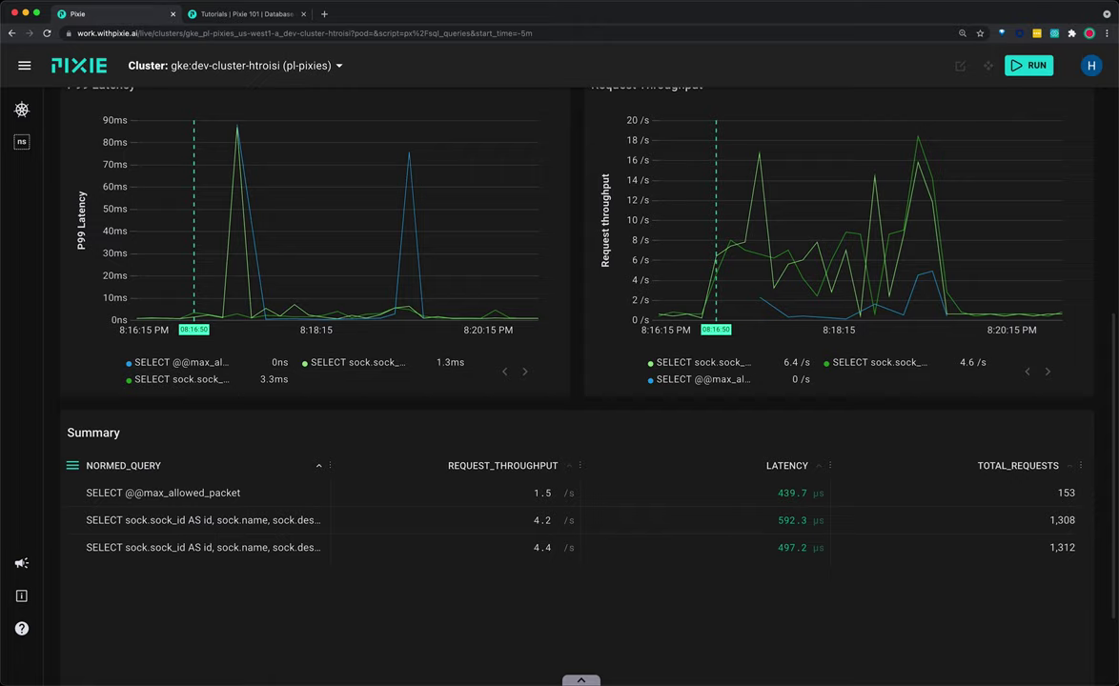
# Open per-parameter stats for the third sock query and sort its Summary by latency, highest first
pyautogui.click(168, 548)
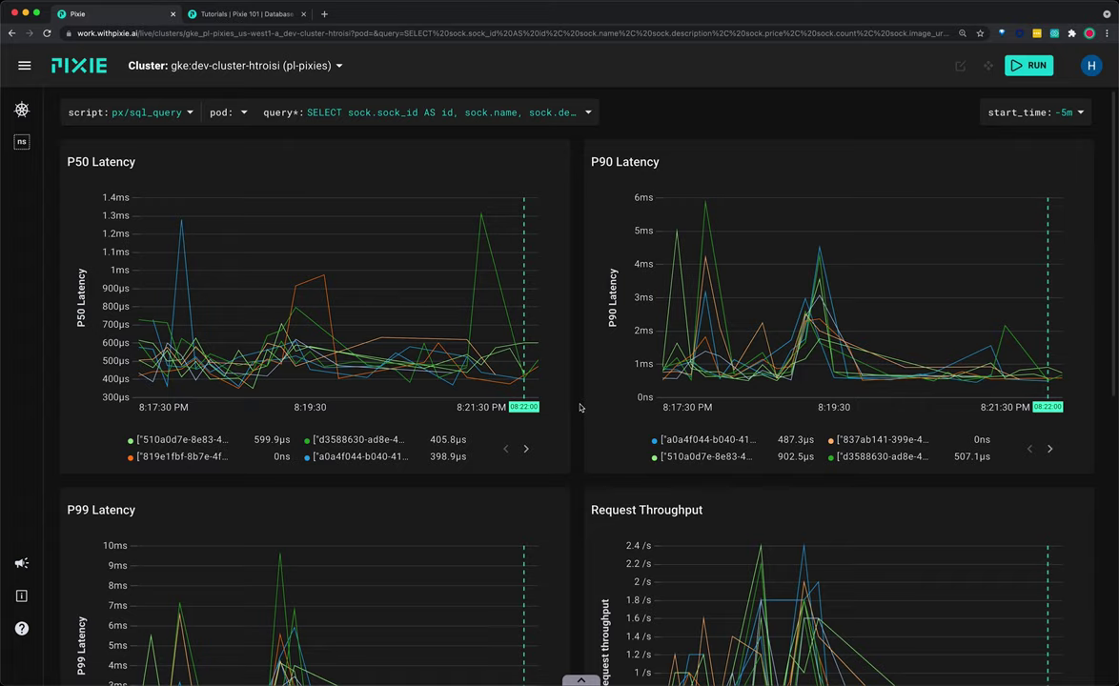
pyautogui.scroll(-1, 579, 408)
pyautogui.scroll(-4, 579, 407)
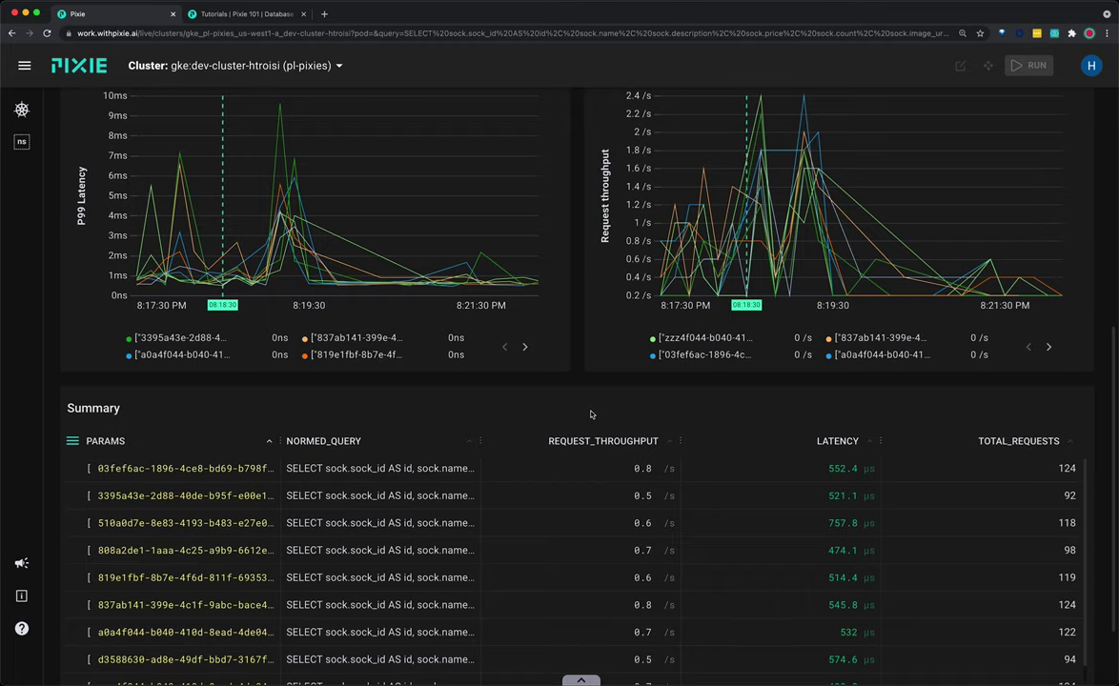
pyautogui.click(837, 441)
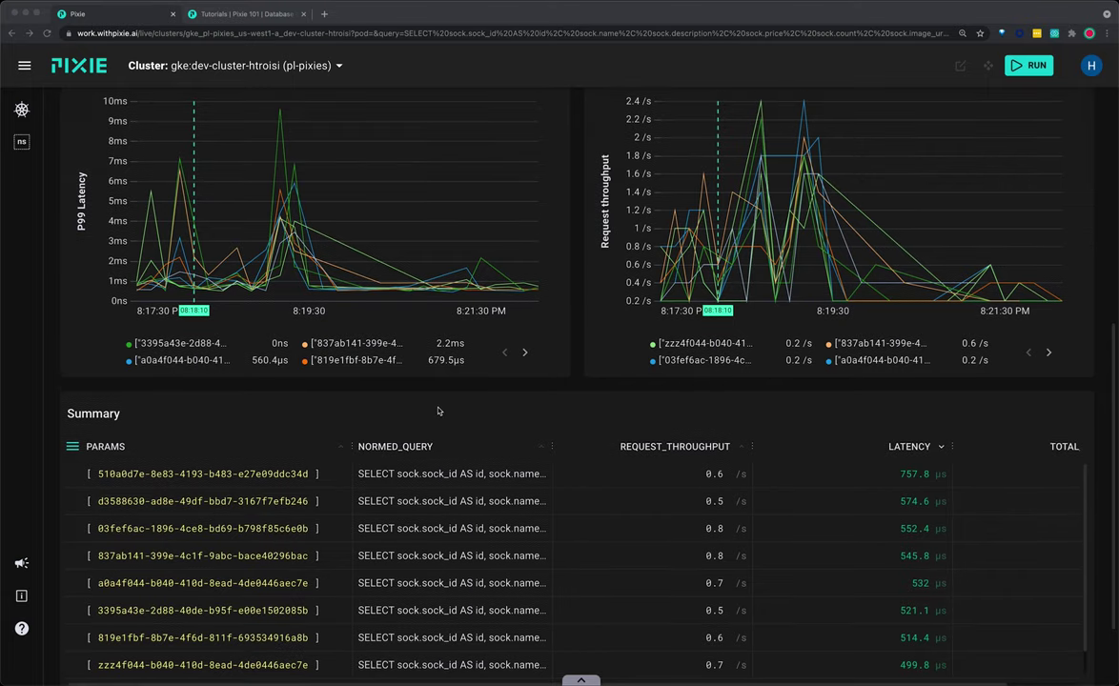
pyautogui.scroll(5, 438, 411)
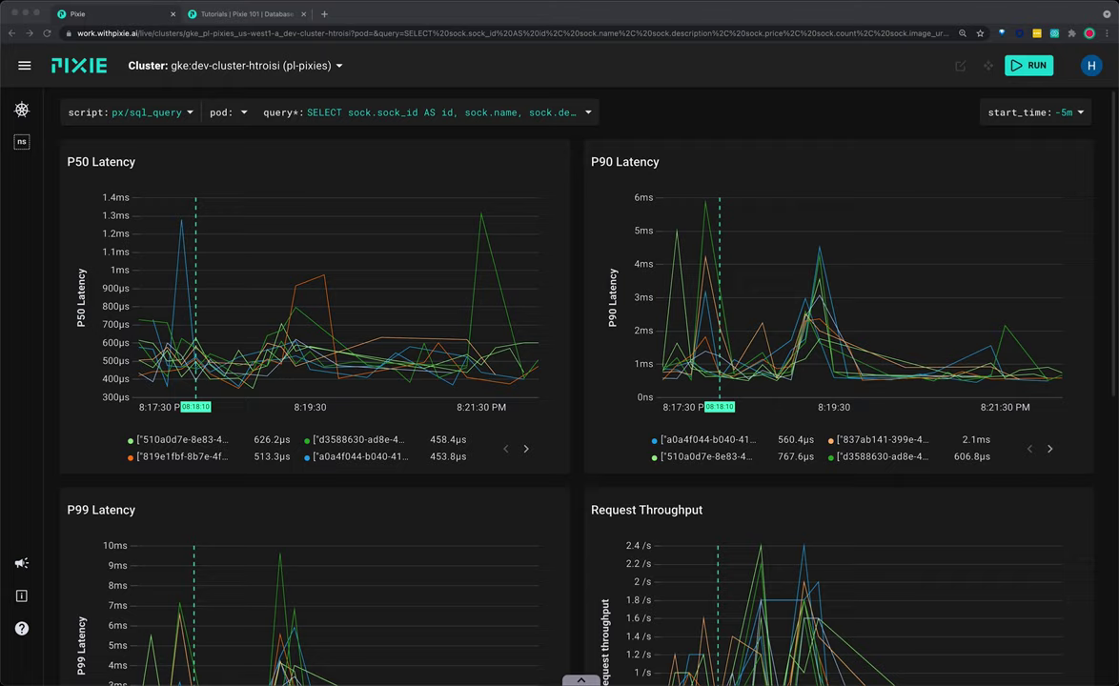
# Switch to px/mysql_data through a 'mysql' filter and widen the REQ_BODY column
pyautogui.click(191, 113)
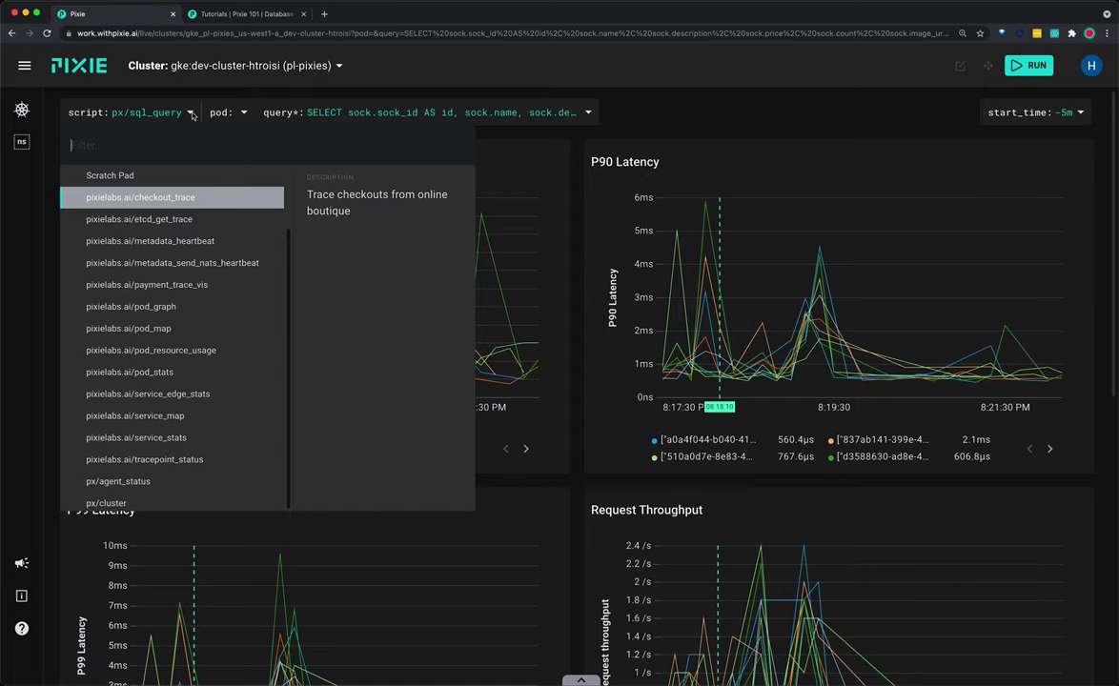
pyautogui.write('mysq')
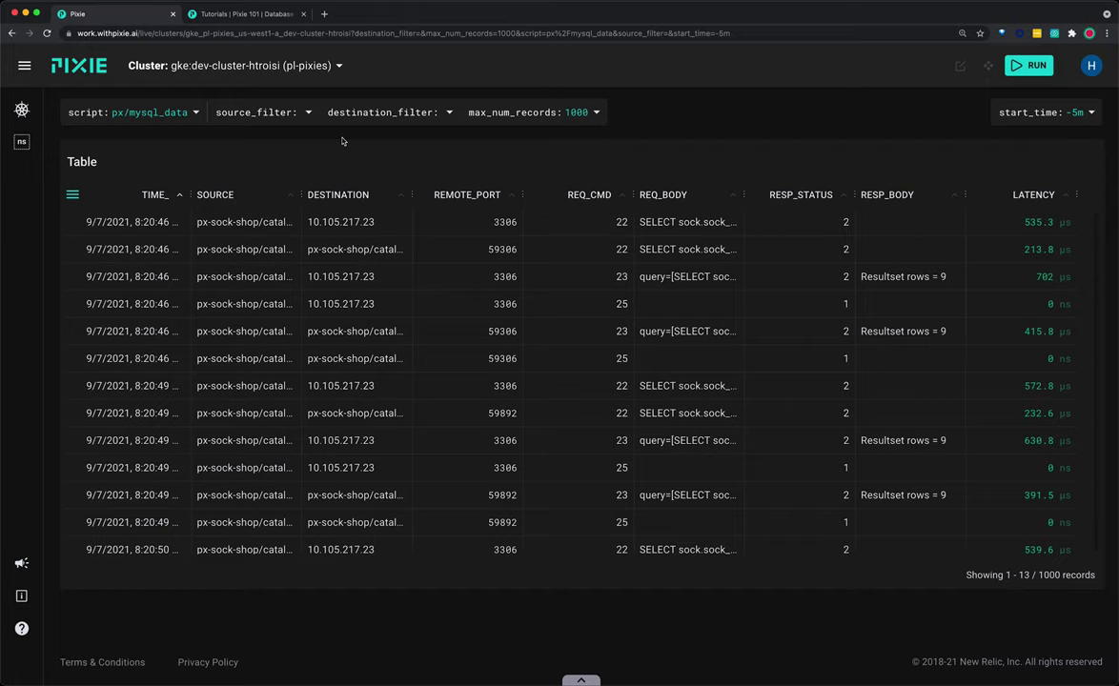
pyautogui.moveTo(743, 194); pyautogui.dragTo(896, 198)
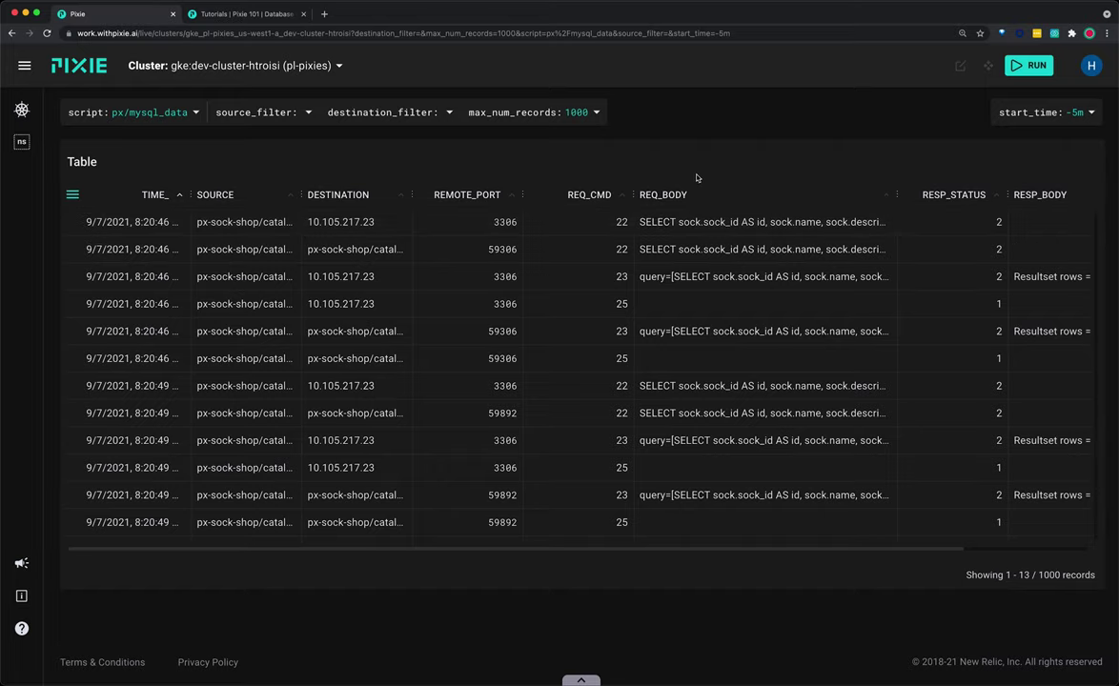
# View the first MySQL request's full JSON details, then close them
pyautogui.click(698, 225)
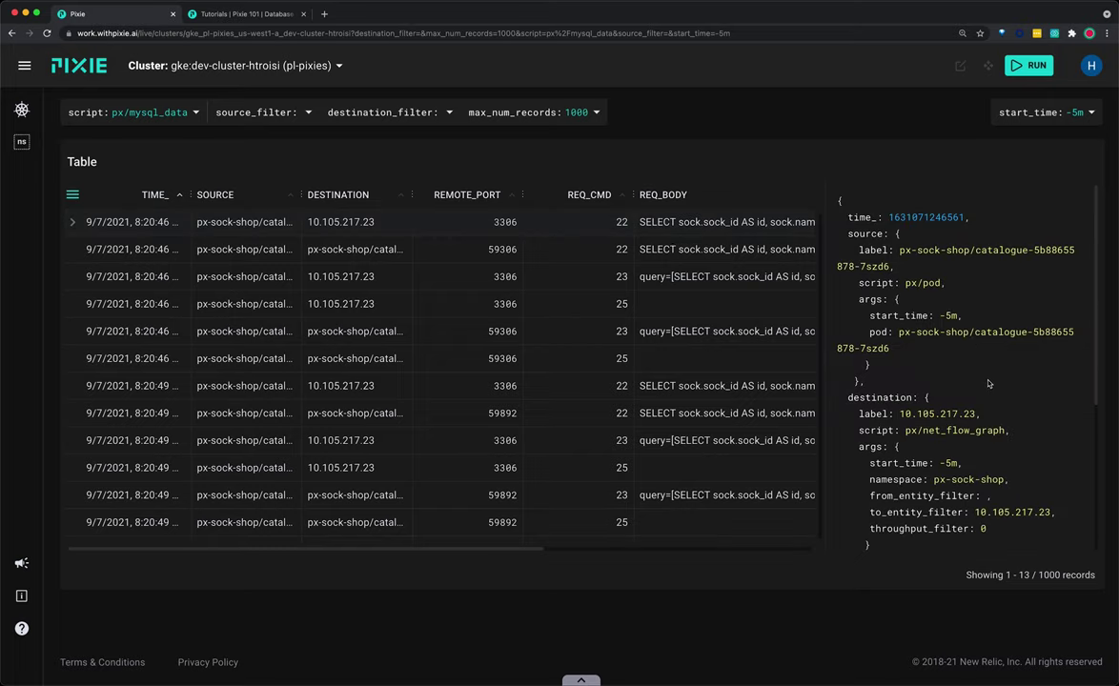
pyautogui.scroll(-5, 988, 384)
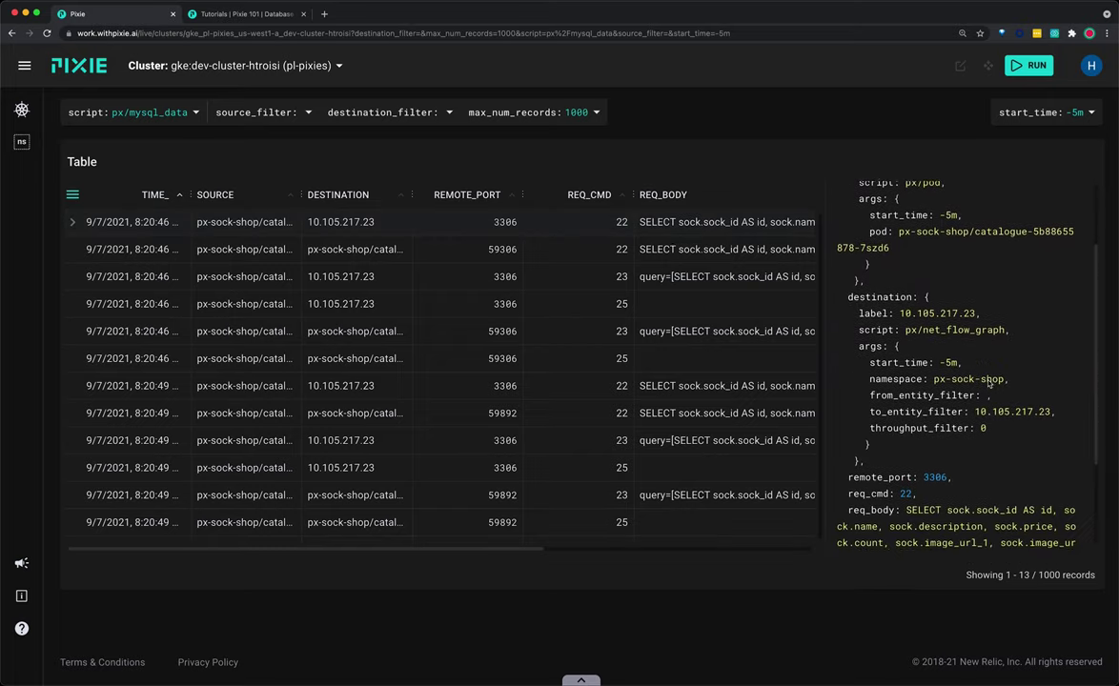
pyautogui.scroll(-1, 988, 384)
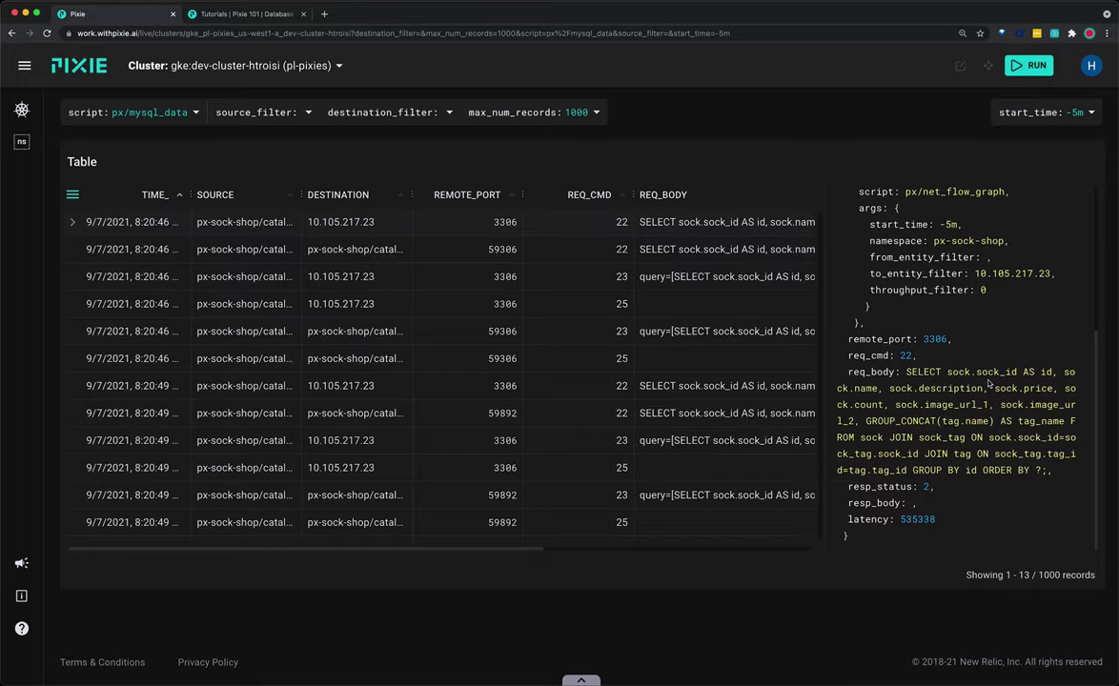
pyautogui.click(689, 226)
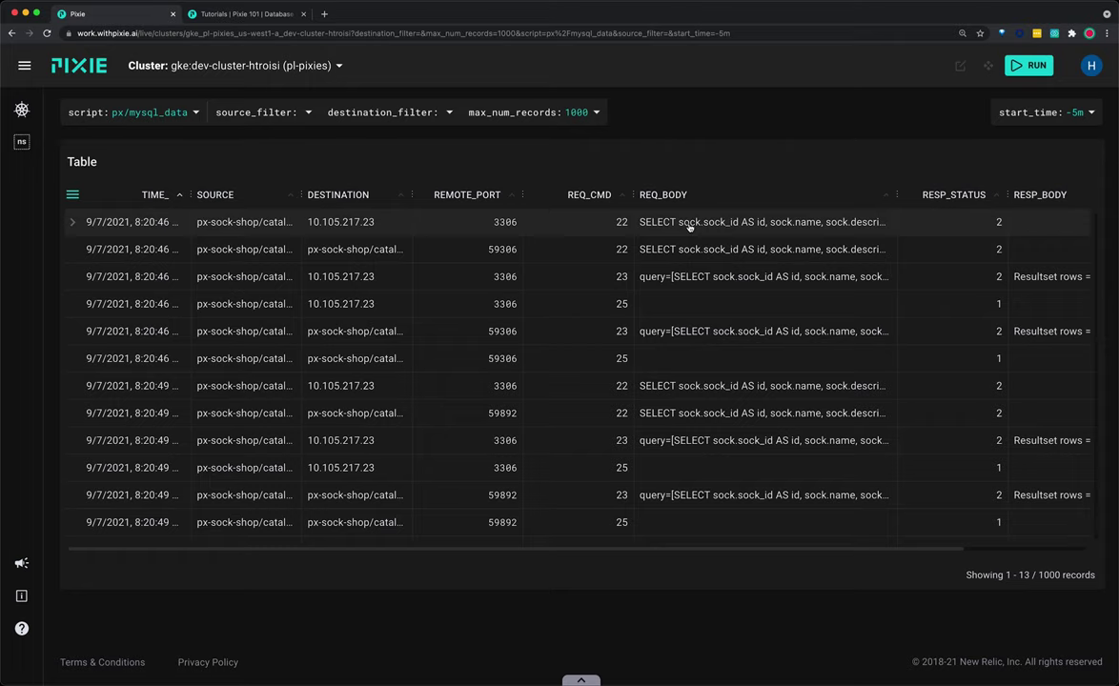
# Sort the request table by LATENCY descending so the 5.6 ms request is first
pyautogui.hscroll(3, 691, 225)
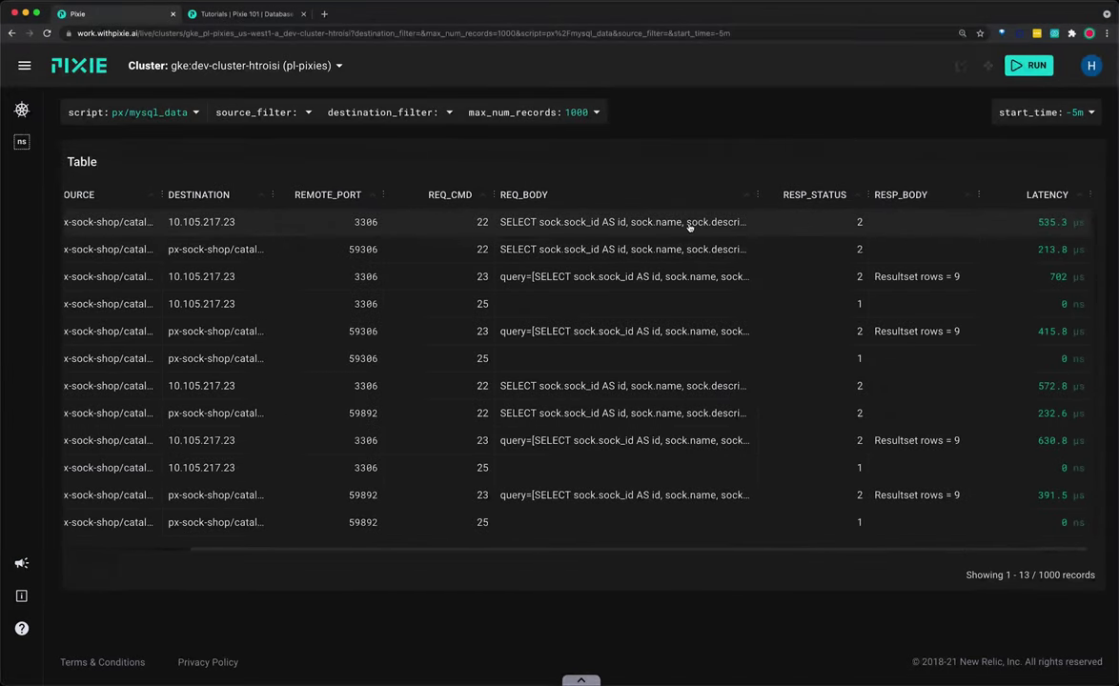
pyautogui.click(1066, 196)
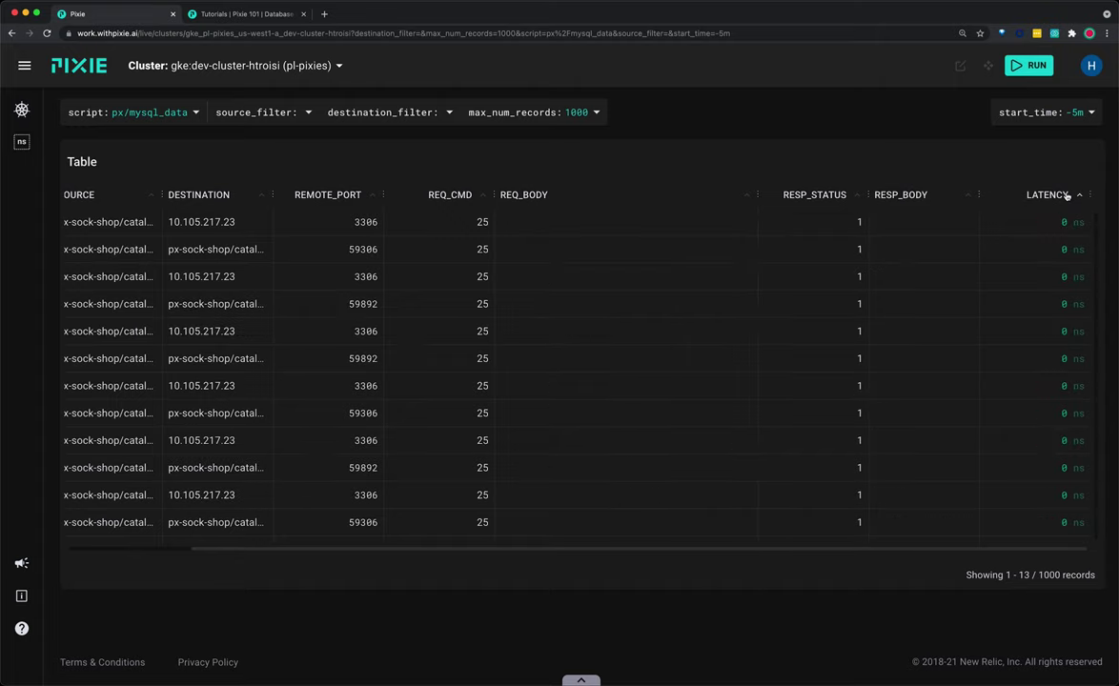
pyautogui.click(1067, 195)
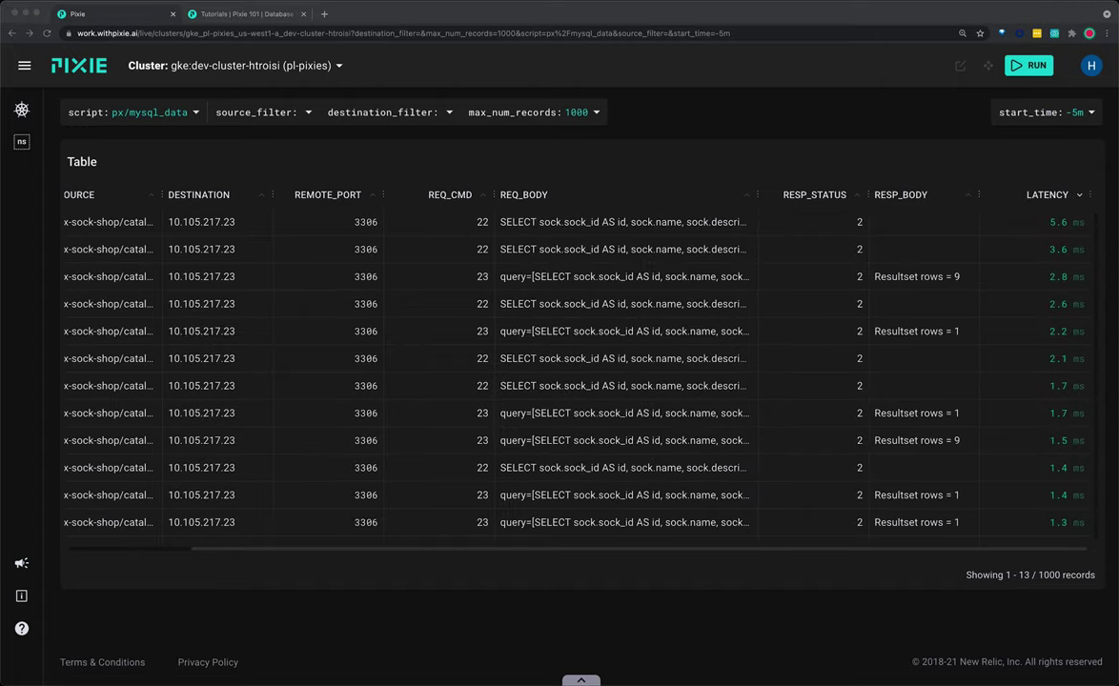